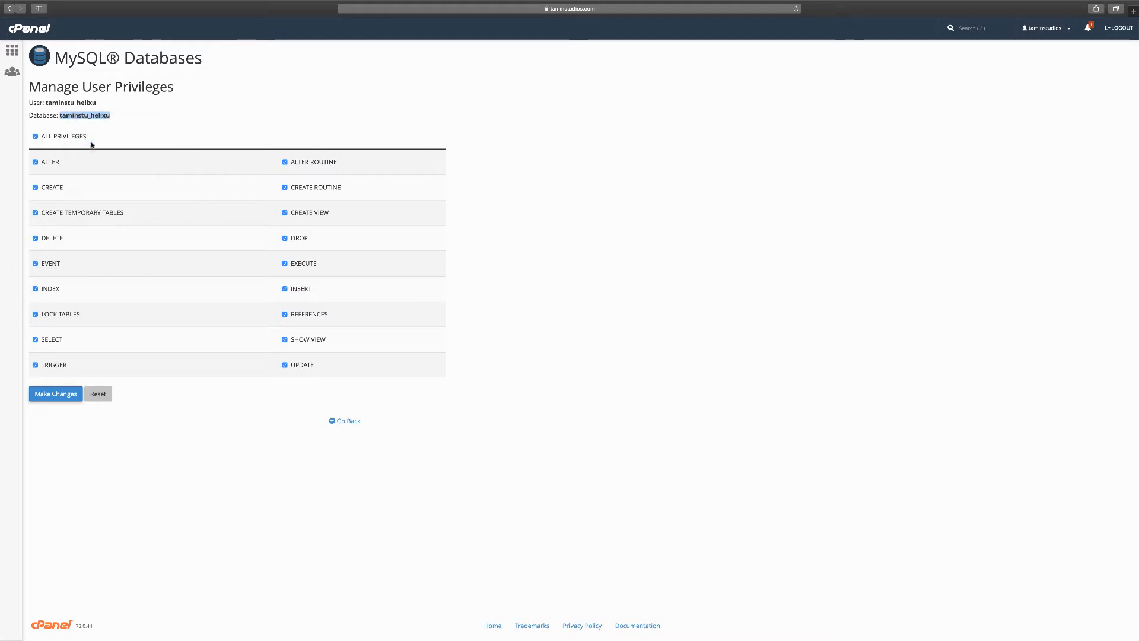
# Open the public_html folder in the cPanel File Manager.
pyautogui.click(112, 128)
pyautogui.click(17, 54)
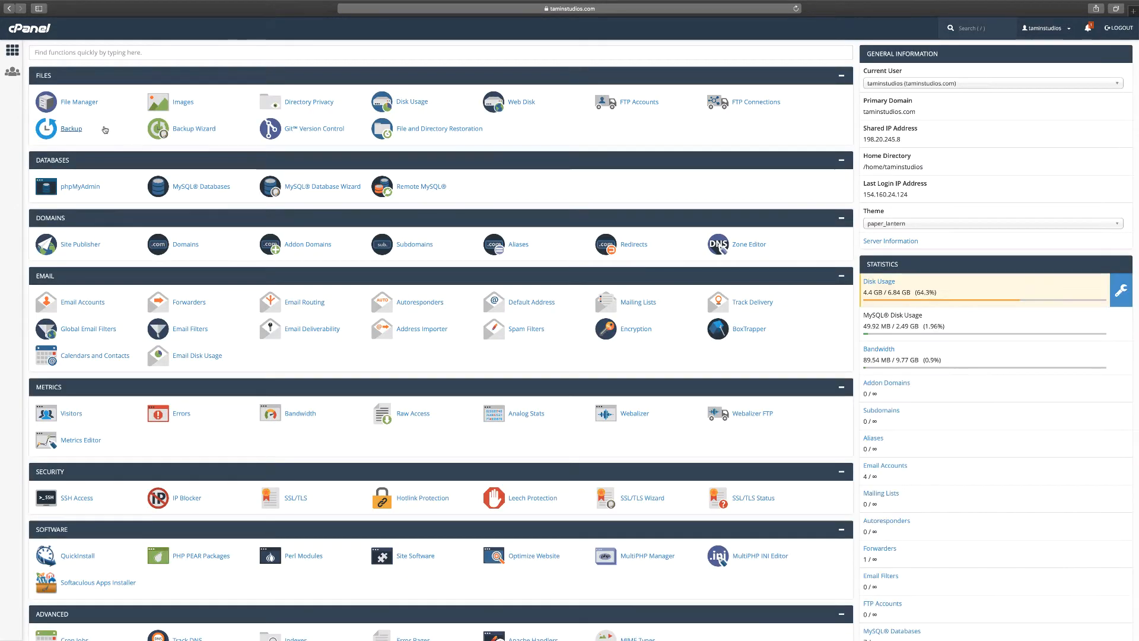
pyautogui.click(78, 105)
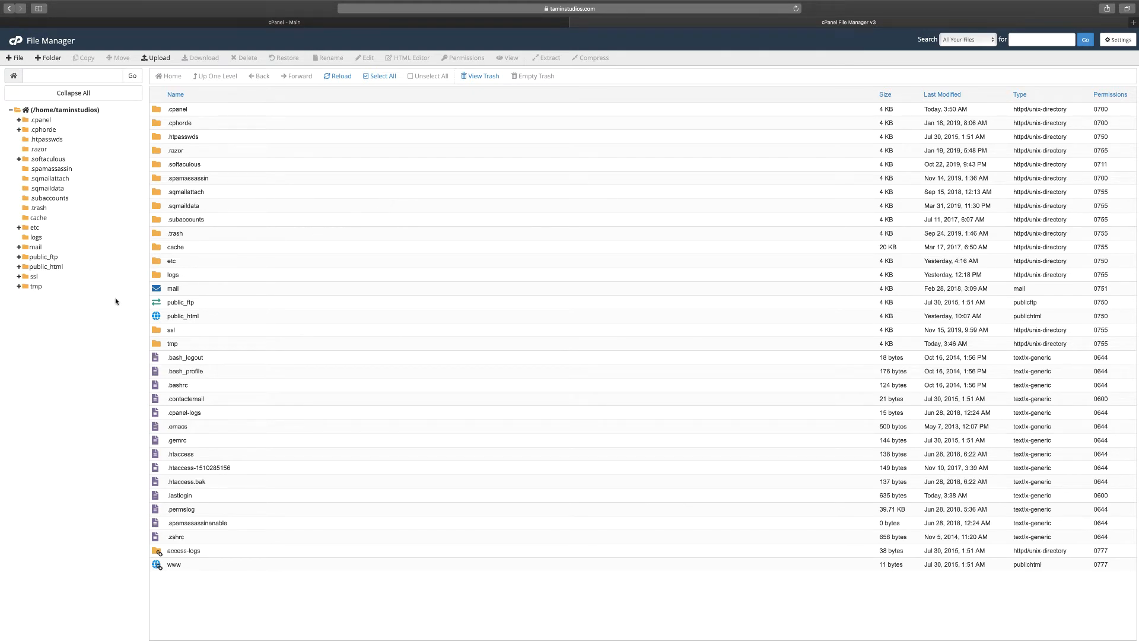
pyautogui.click(47, 267)
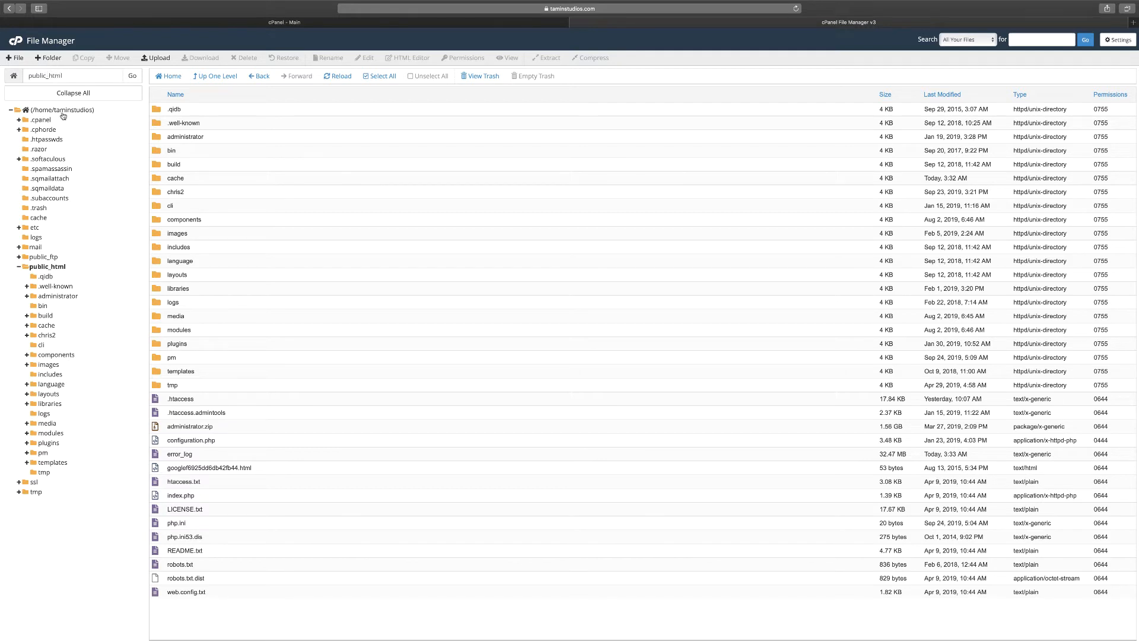
# Create a new folder named helixu inside public_html.
pyautogui.click(49, 58)
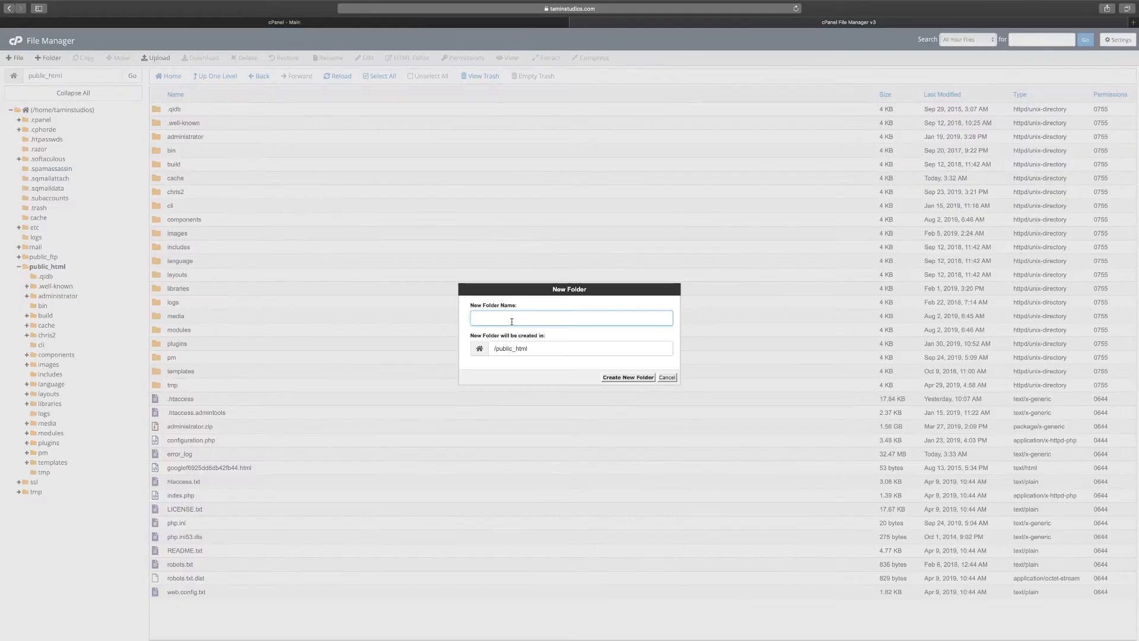
pyautogui.write('helixu')
pyautogui.click(628, 378)
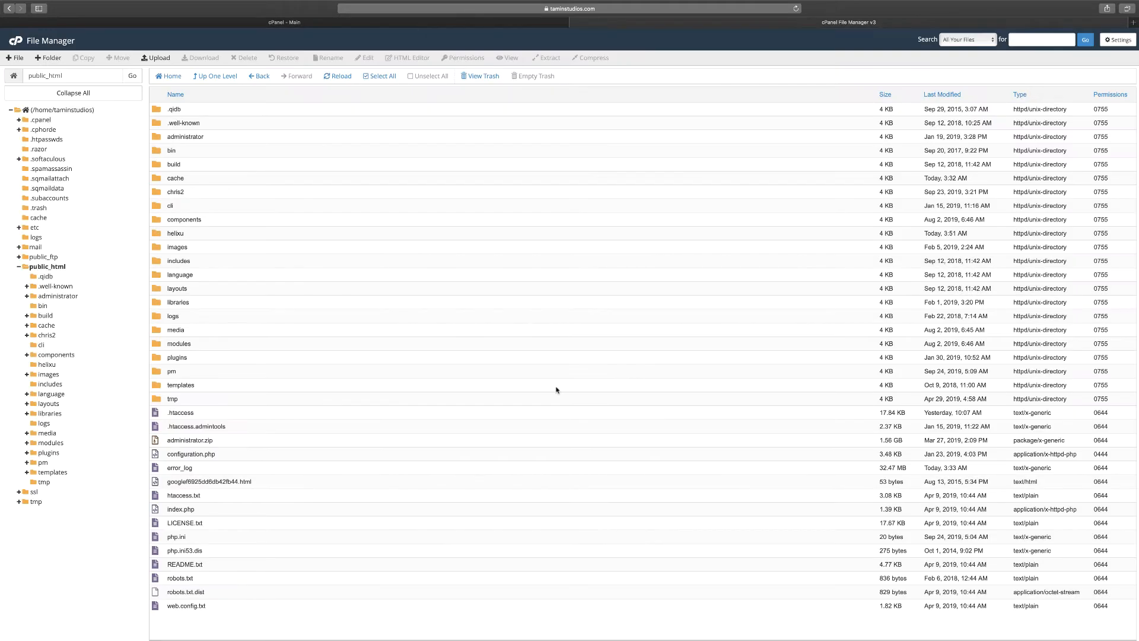
# Upload helixultimate_quickstart_j3_v1.1.1.zip into the helixu folder and return to the File Manager.
pyautogui.doubleClick(195, 235)
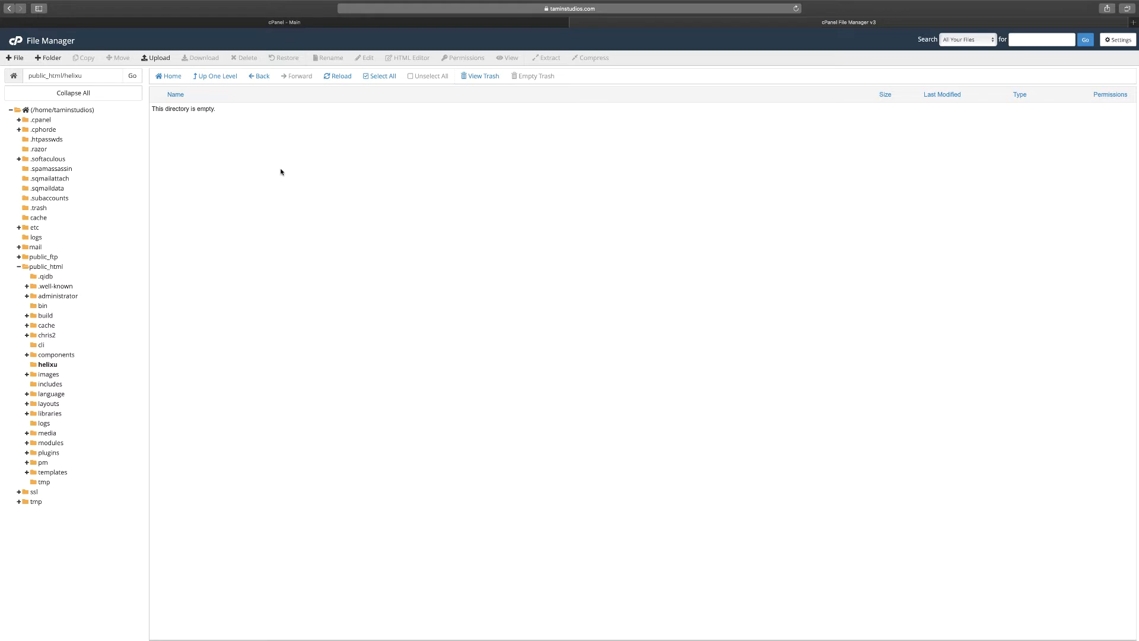
pyautogui.click(157, 58)
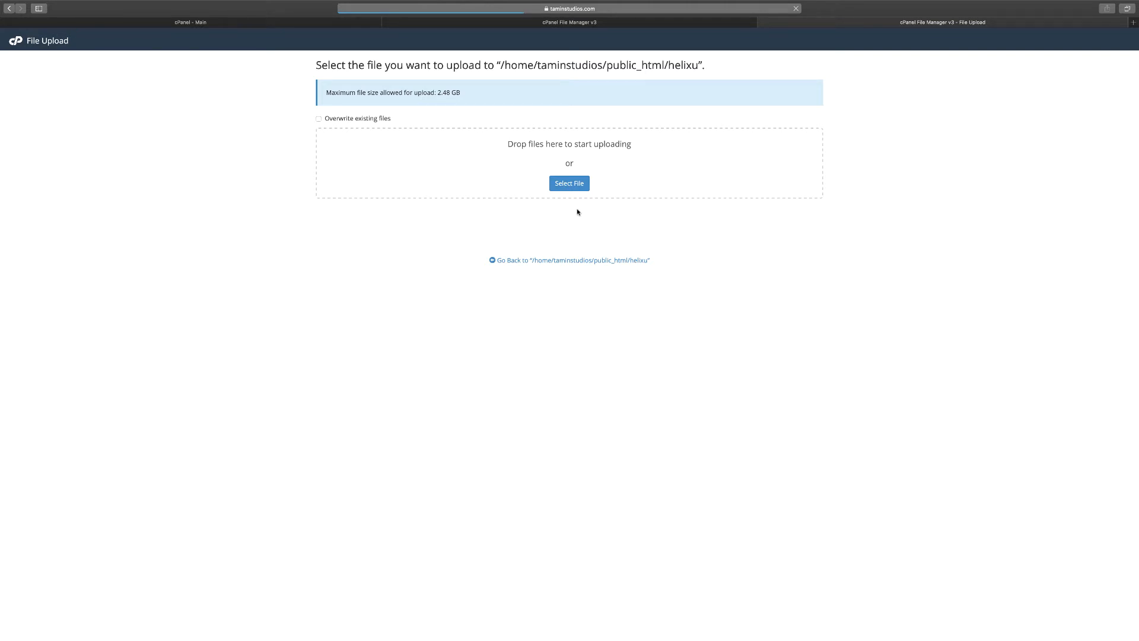
pyautogui.click(582, 186)
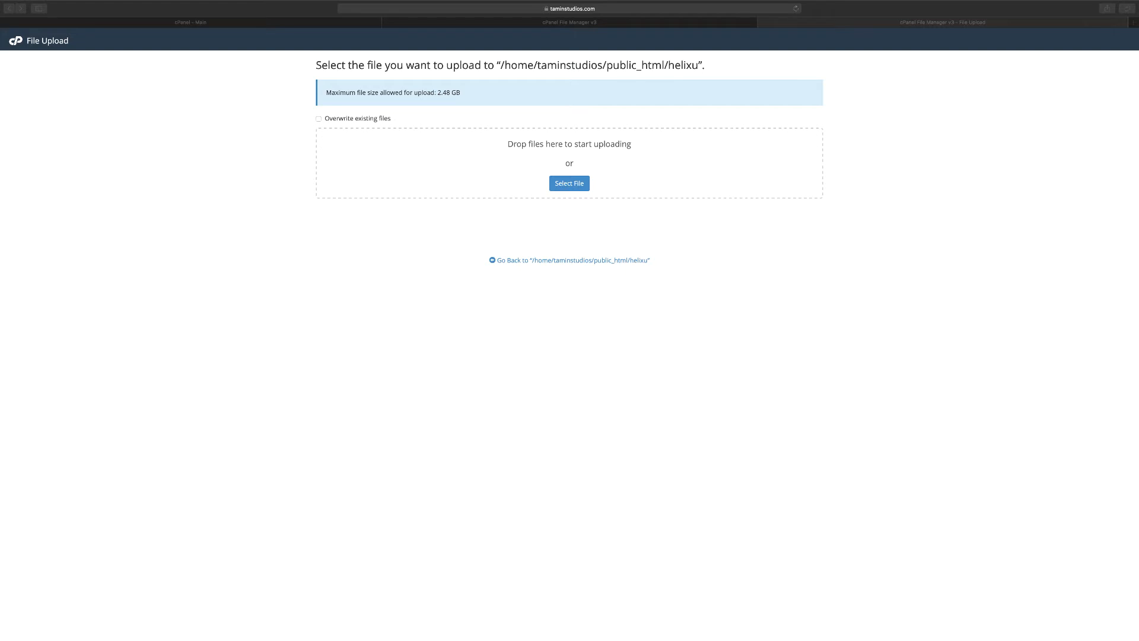
pyautogui.moveTo(837, 194); pyautogui.dragTo(588, 178)
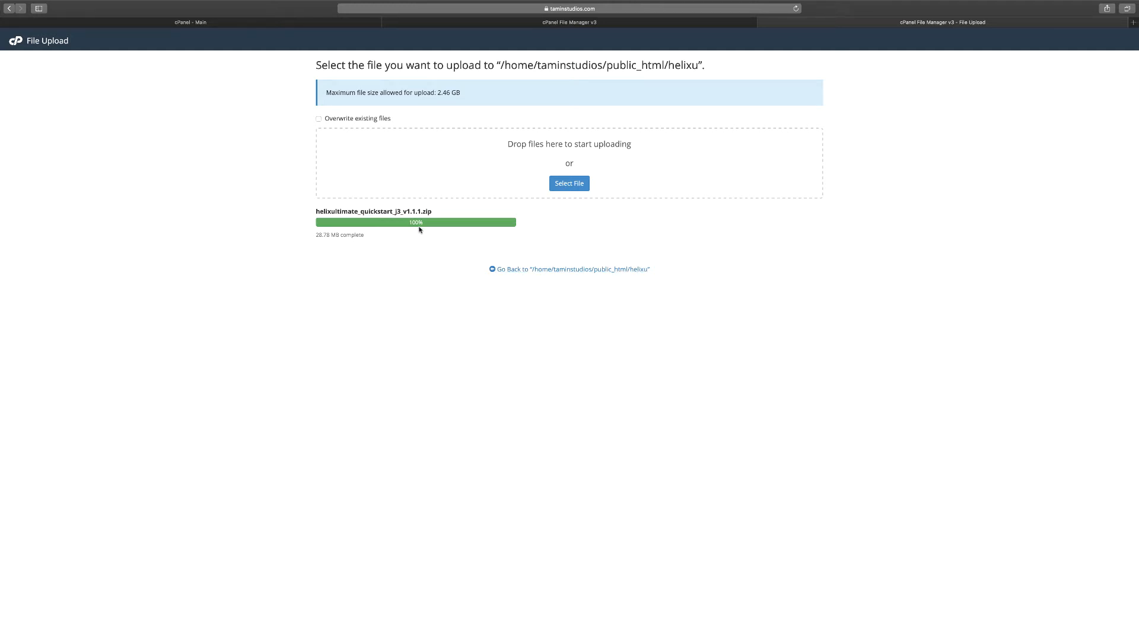
pyautogui.click(764, 23)
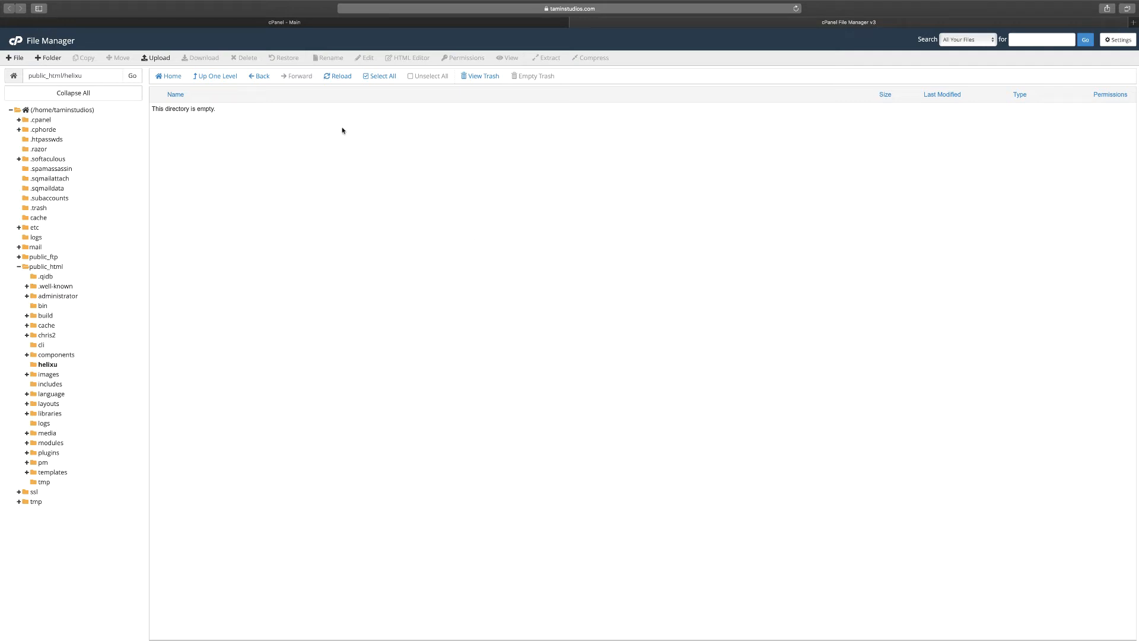
# Reload the helixu folder listing and extract the quickstart zip archive into /public_html/helixu.
pyautogui.click(341, 77)
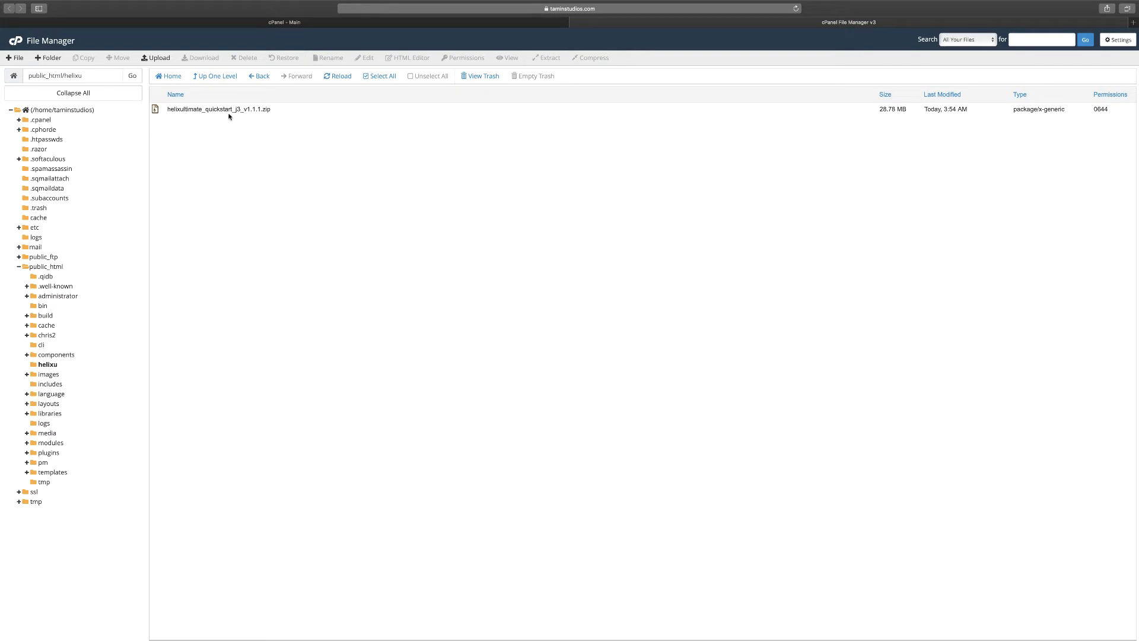
pyautogui.click(332, 110)
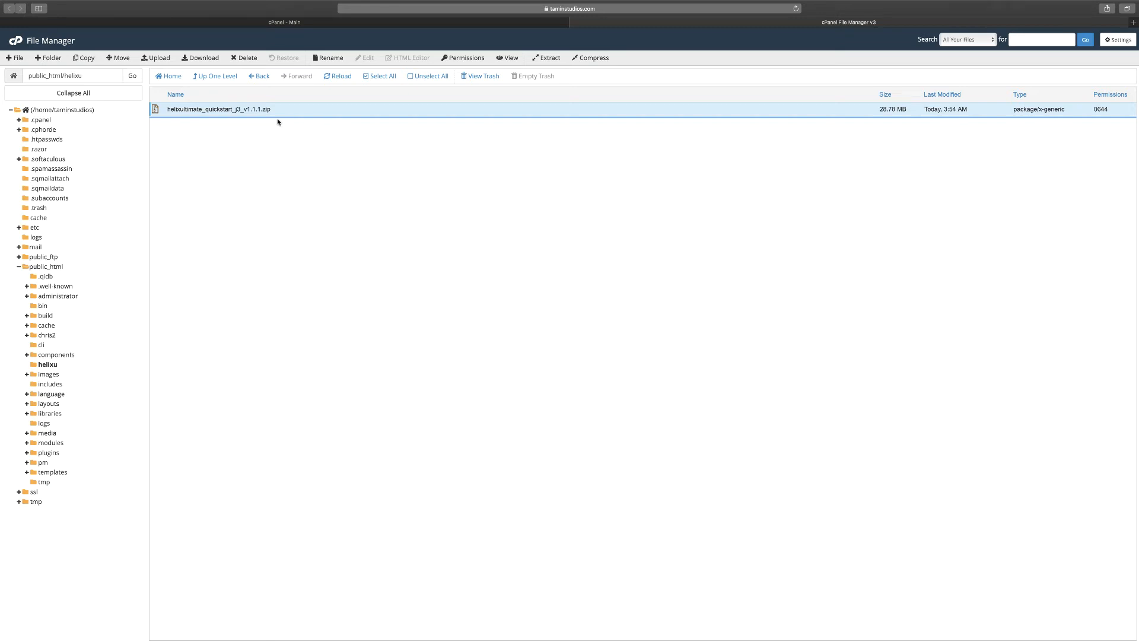
pyautogui.click(558, 59)
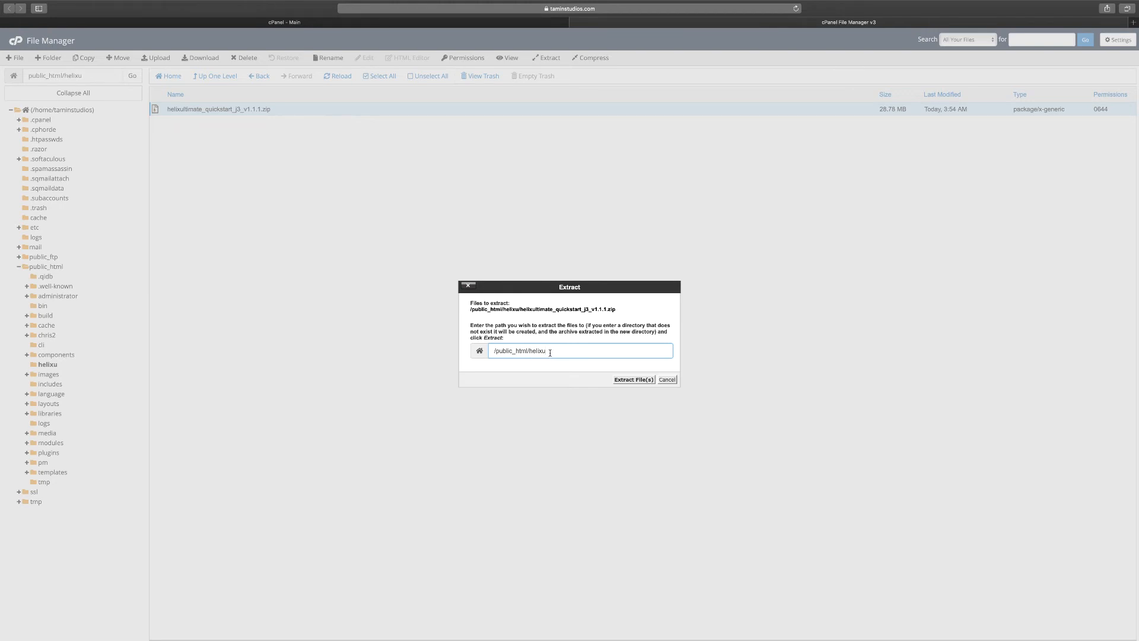
pyautogui.click(634, 381)
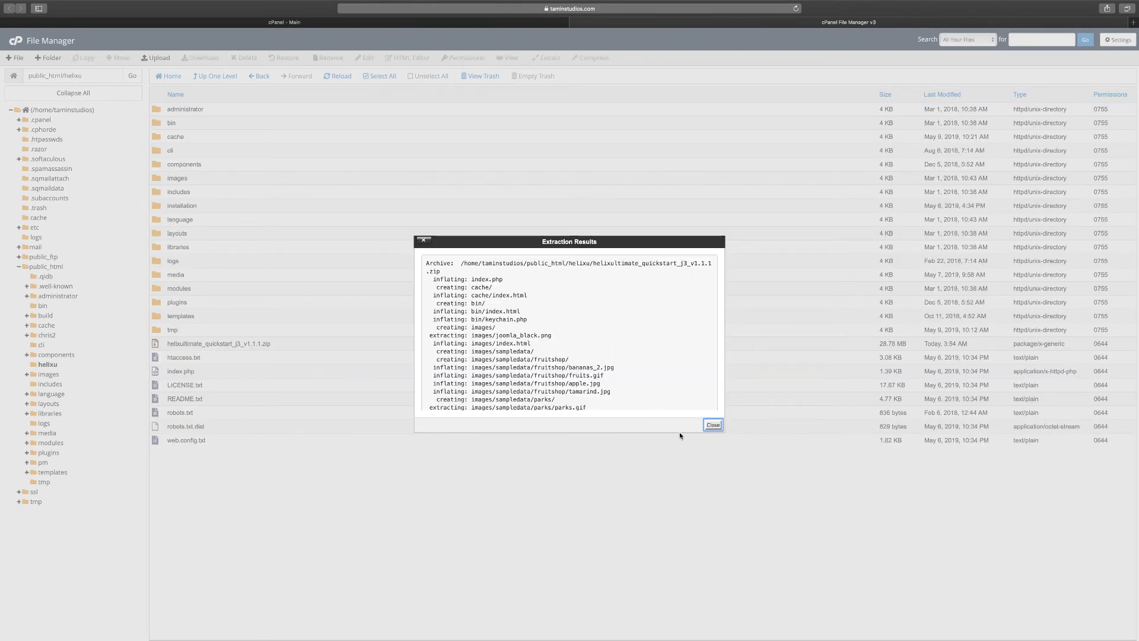
pyautogui.click(713, 425)
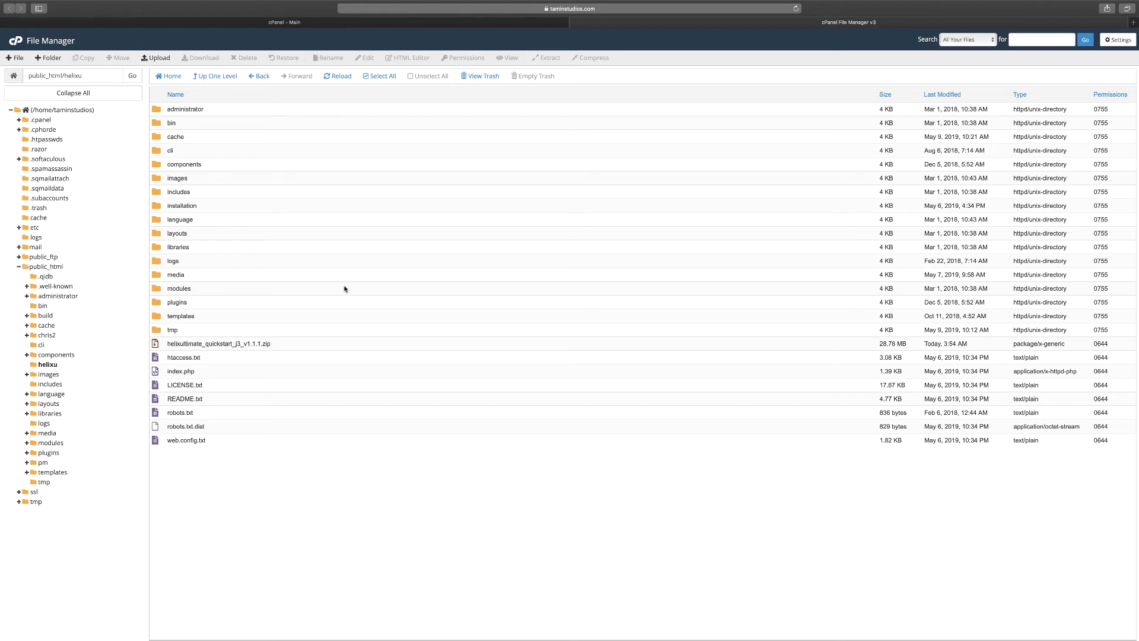
# Load taminstudios.com/helixu in a new browser tab to start the Joomla web installer.
pyautogui.click(1133, 22)
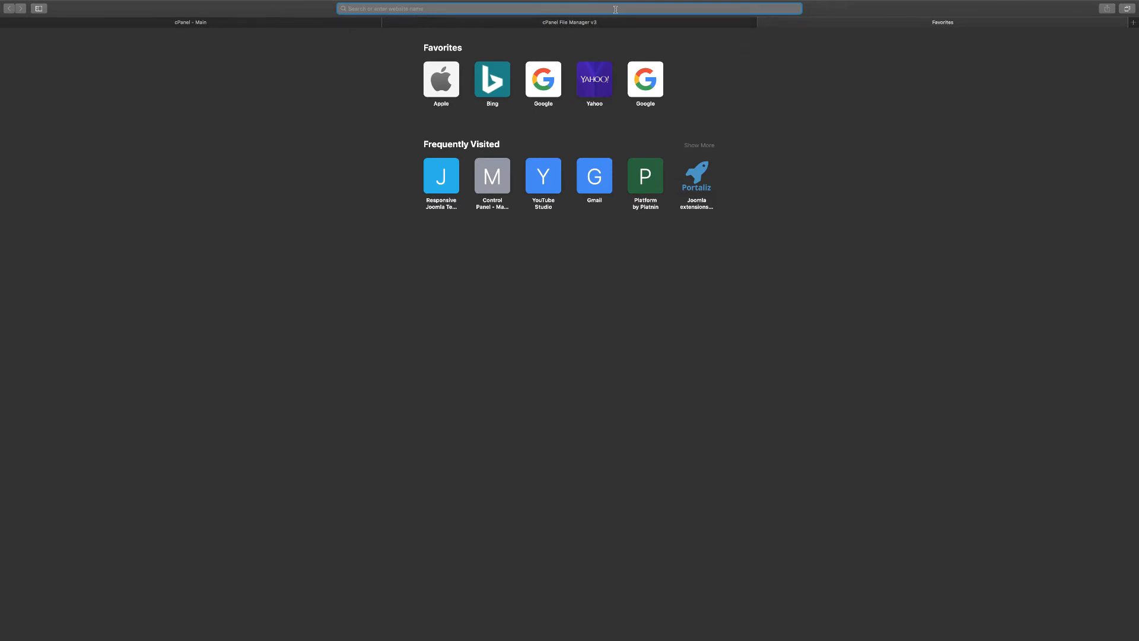
pyautogui.write('tamin')
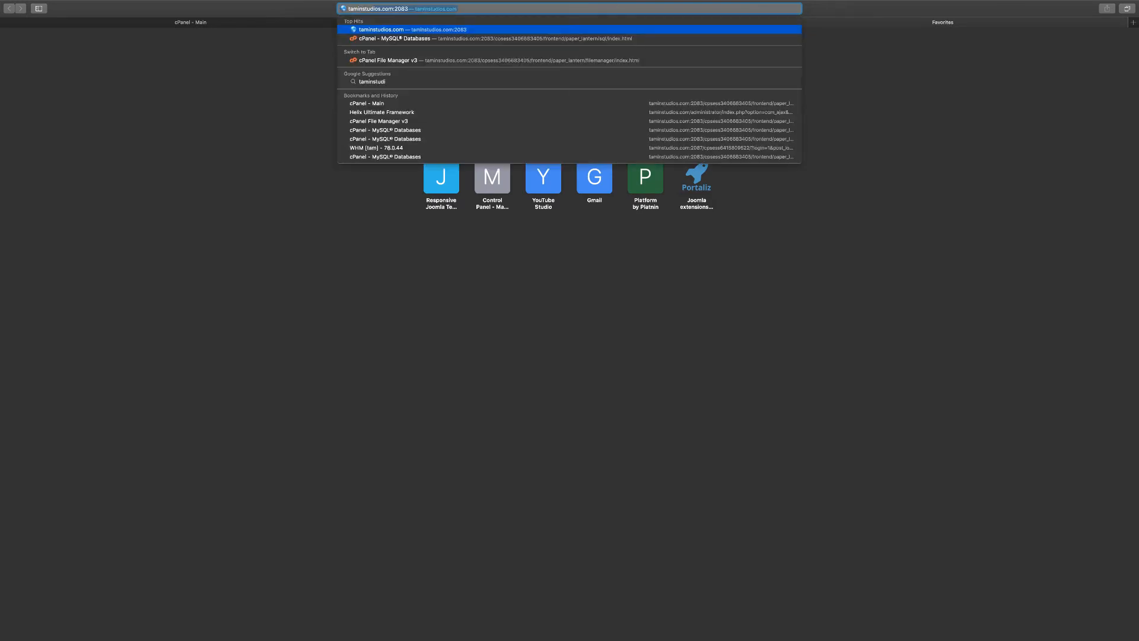
pyautogui.write('studios.com/')
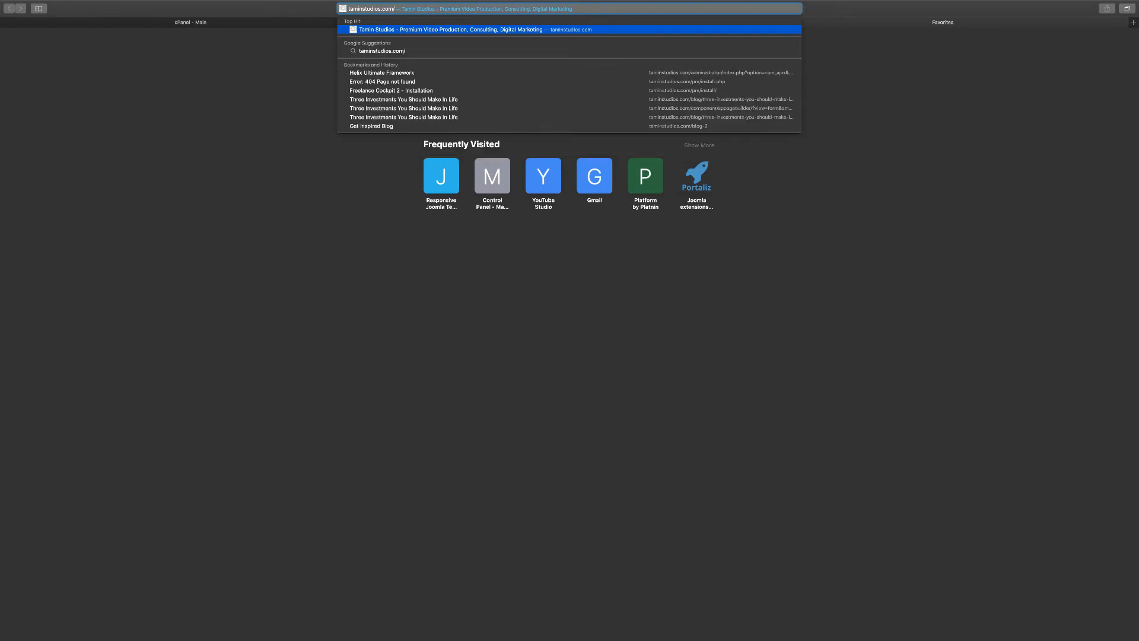
pyautogui.write('helixu')
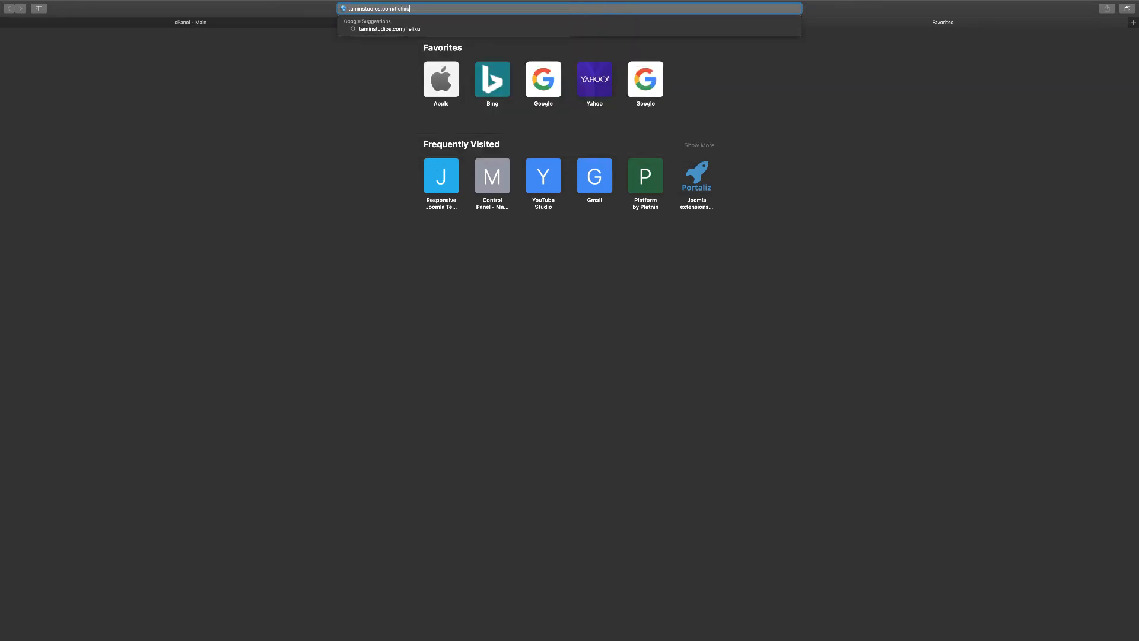
pyautogui.press('Return')
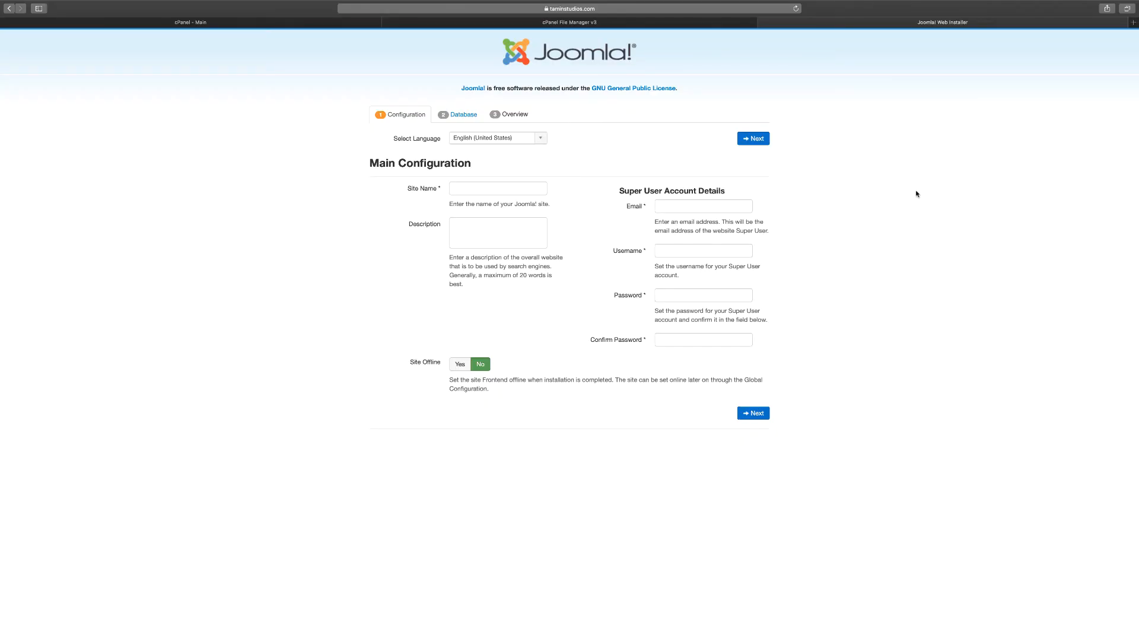
# Enter Helix Ultimate as the site name in the installer's main configuration.
pyautogui.click(493, 194)
pyautogui.write('Helix UI')
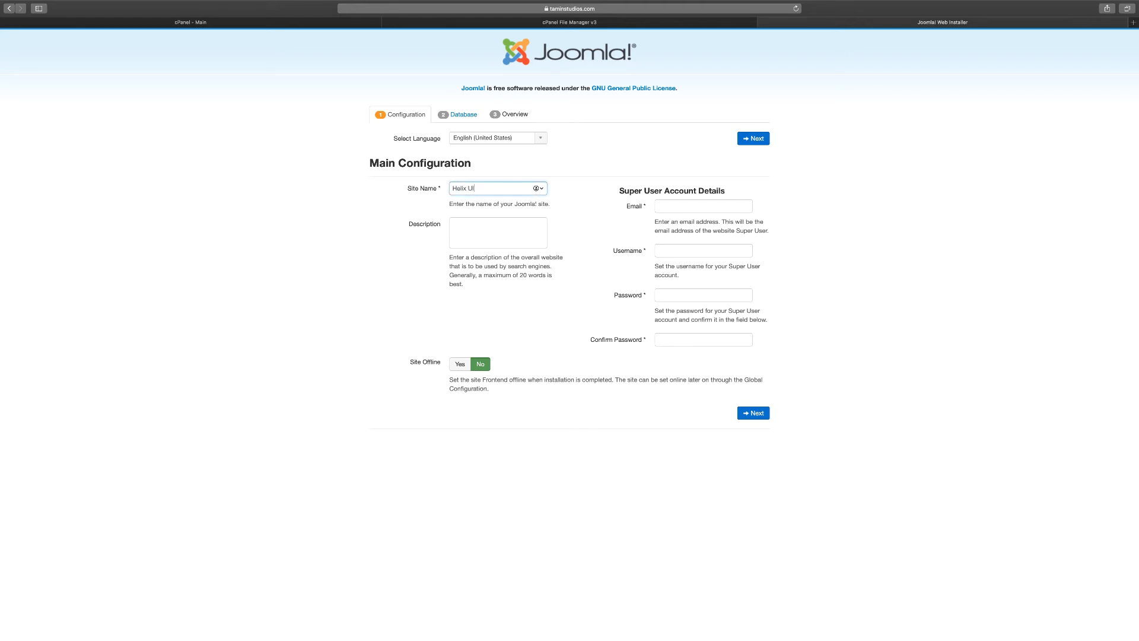
pyautogui.press('BackSpace')
pyautogui.write('ltimate')
pyautogui.click(687, 204)
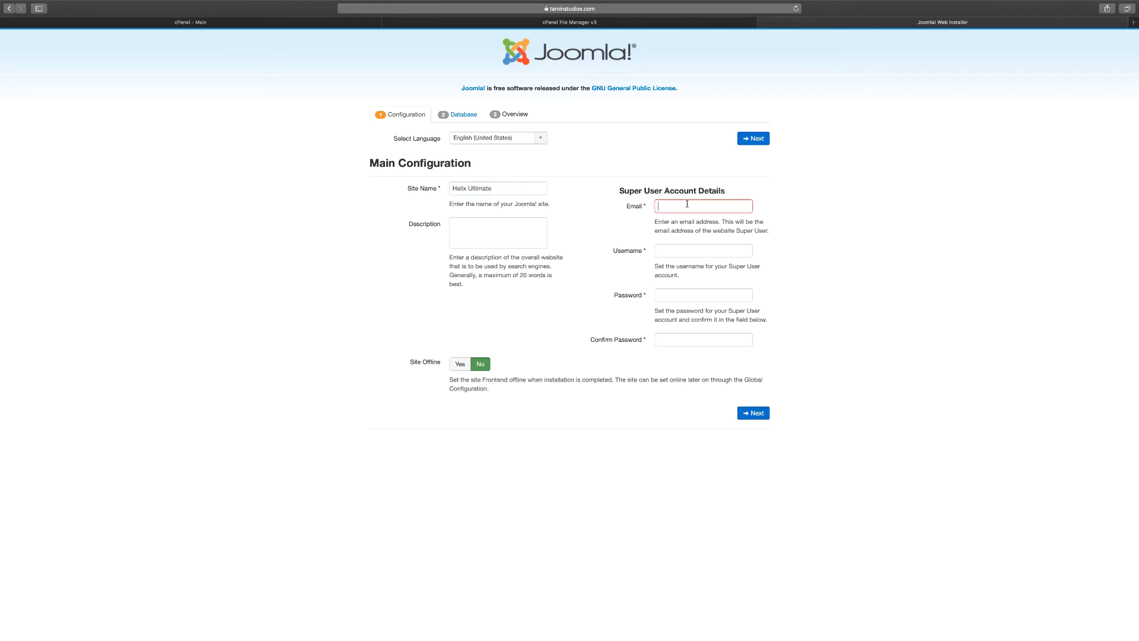
pyautogui.write('admin@admin')
pyautogui.write('.com')
pyautogui.click(696, 252)
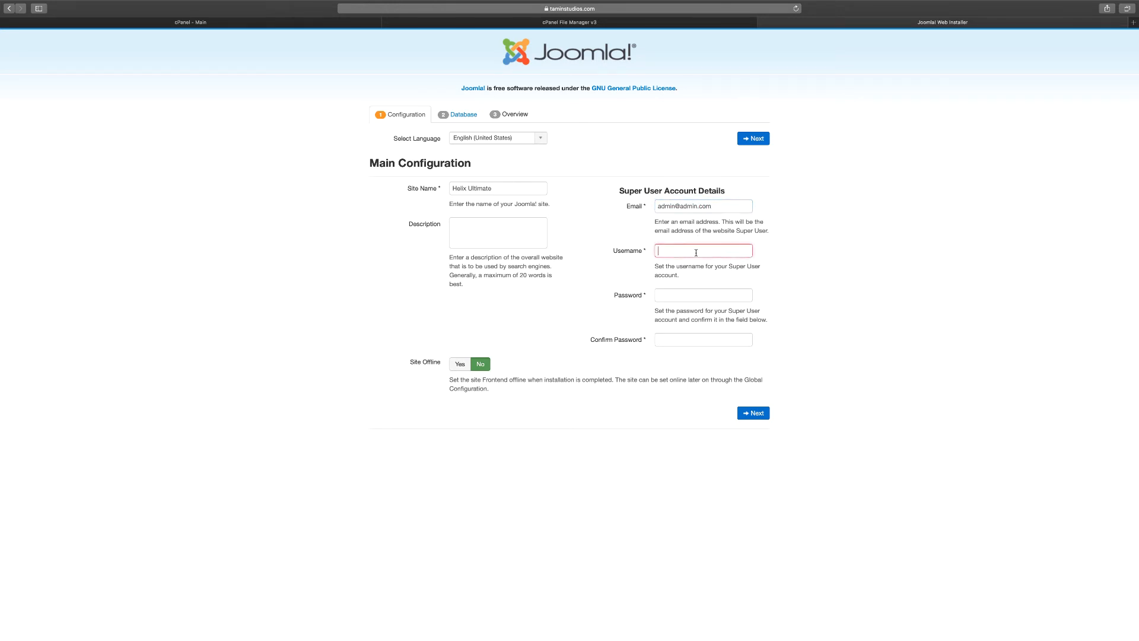
pyautogui.write('admin')
# Enter and confirm the Super User password without using or saving Safari's suggestions, and continue to the database configuration.
pyautogui.click(700, 296)
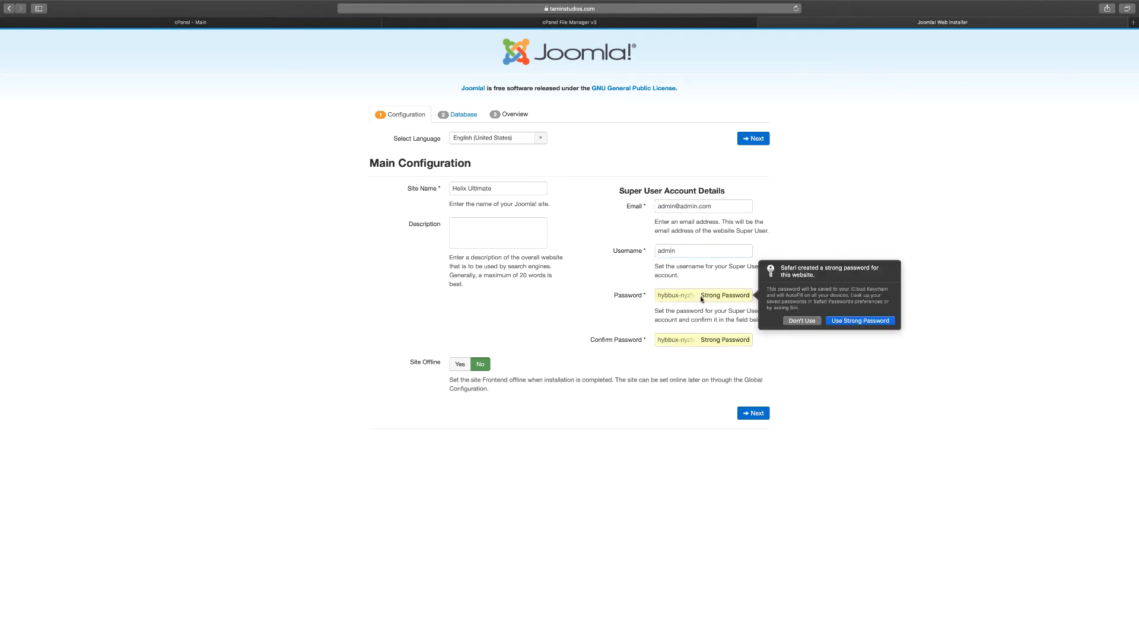
pyautogui.click(805, 322)
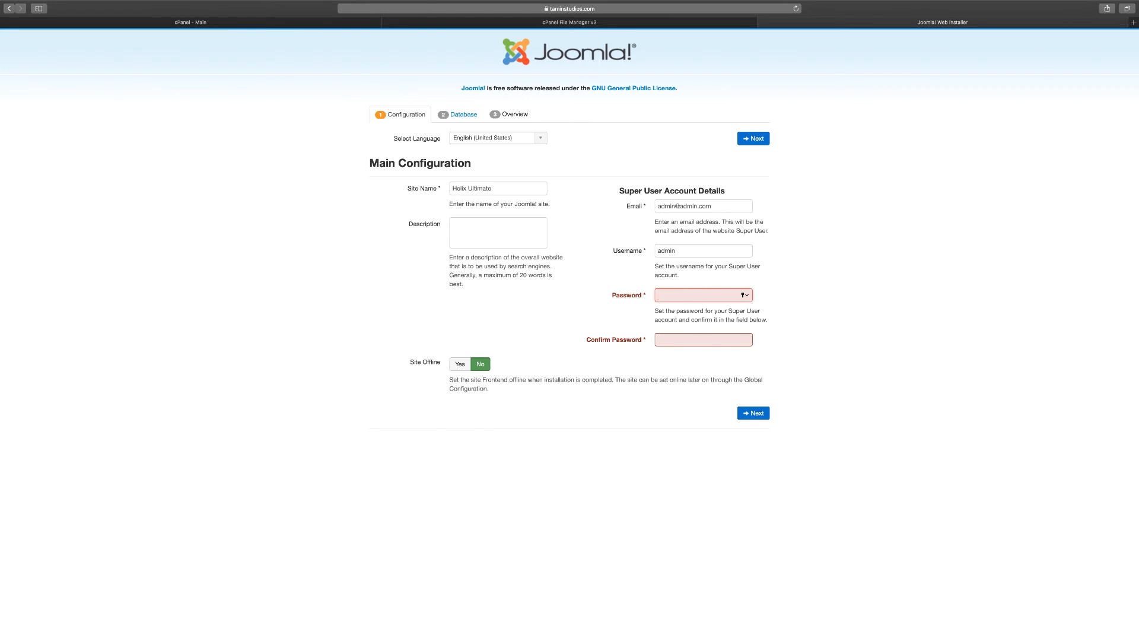
pyautogui.write('••')
pyautogui.press('Tab')
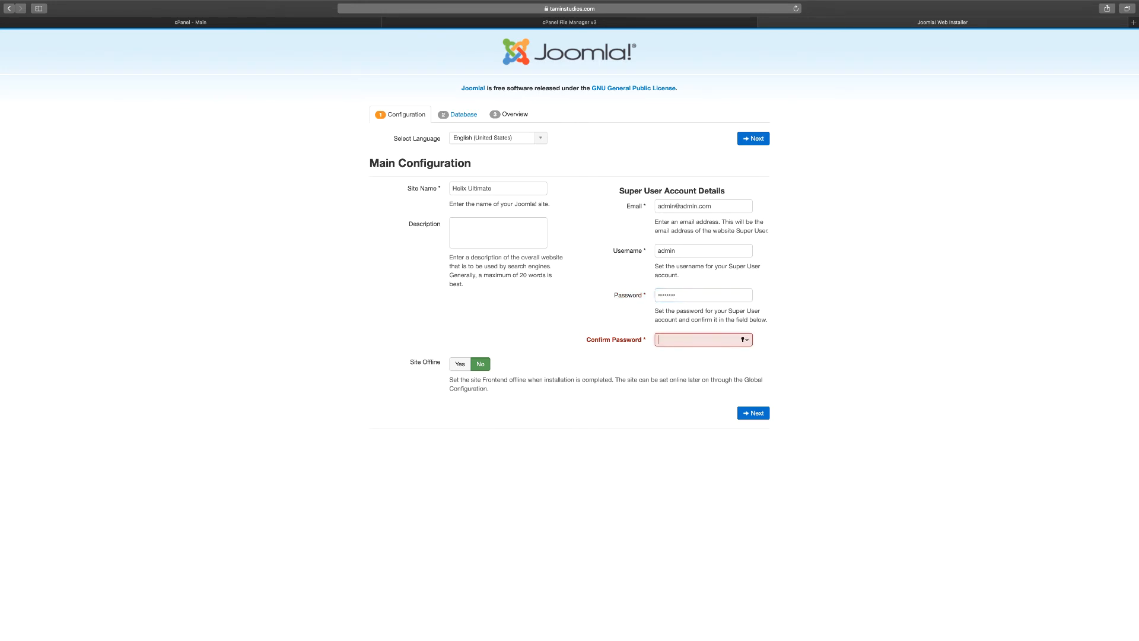
pyautogui.write('••••••')
pyautogui.click(751, 416)
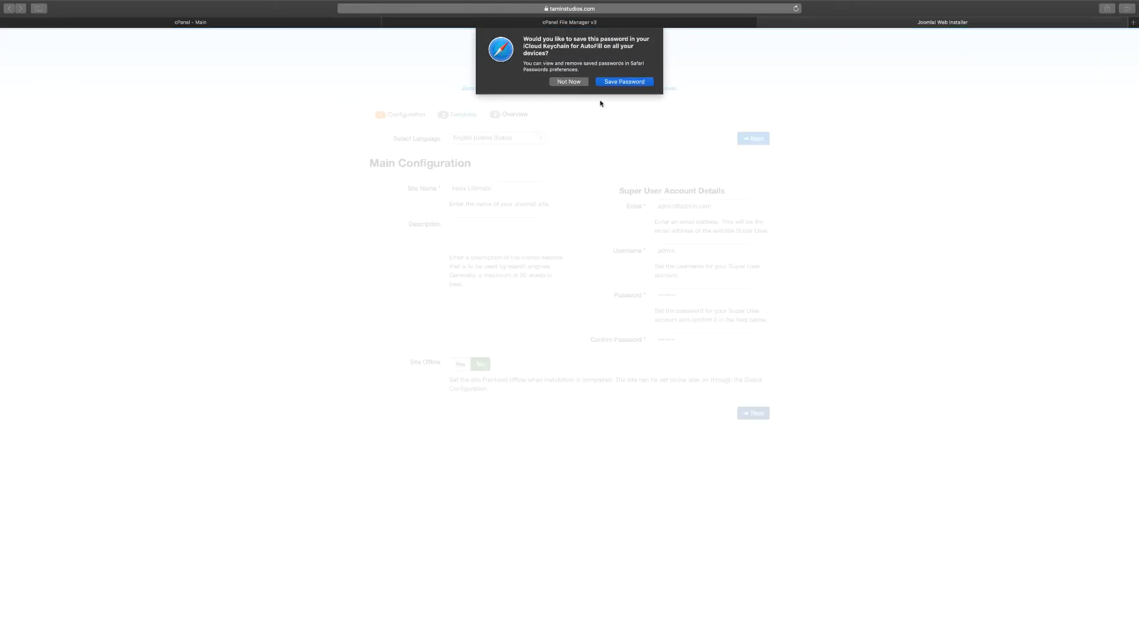
pyautogui.click(575, 82)
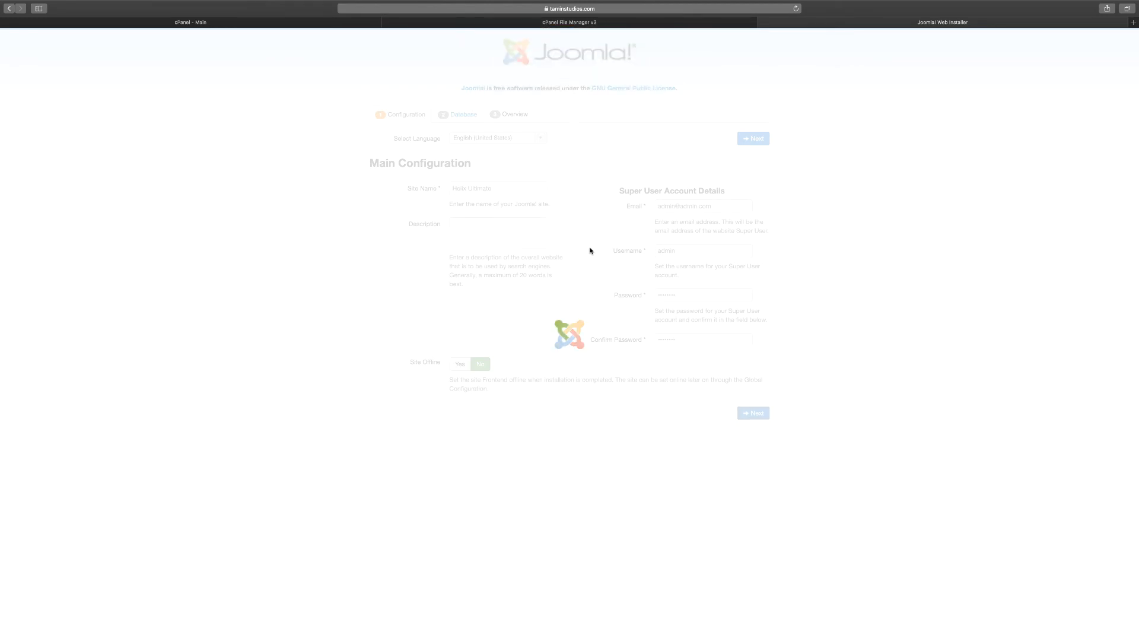
# Enter taminstu_helixu as the username in the installer's database configuration.
pyautogui.click(715, 234)
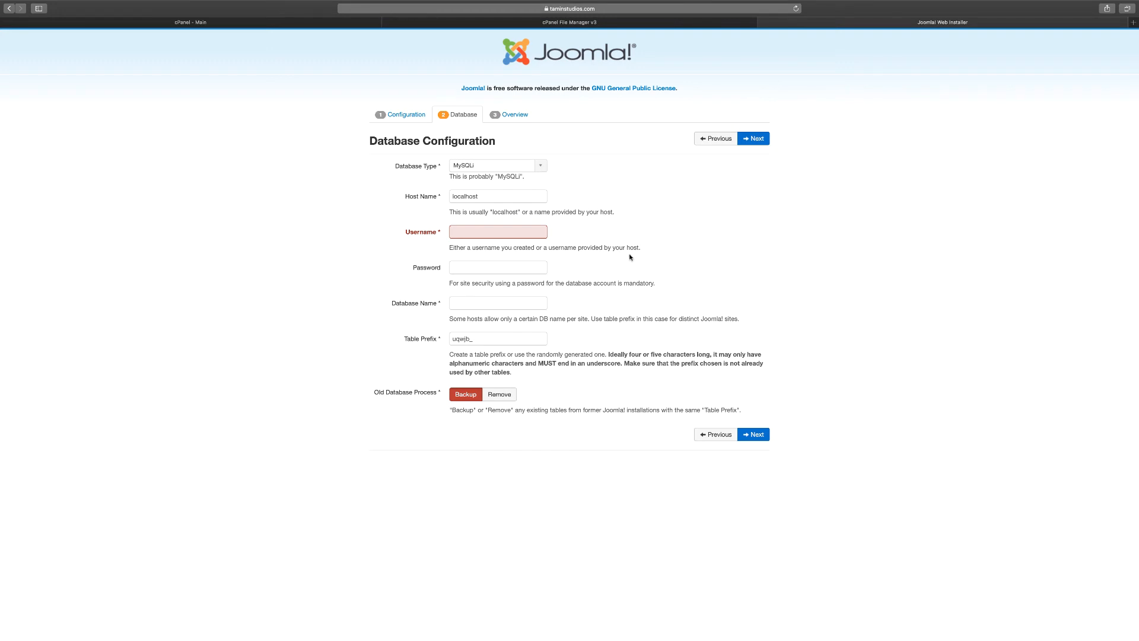
pyautogui.click(527, 235)
pyautogui.click(484, 245)
# Look up the helixu database and its user on cPanel's MySQL Databases page, selecting the database name in the list.
pyautogui.click(261, 23)
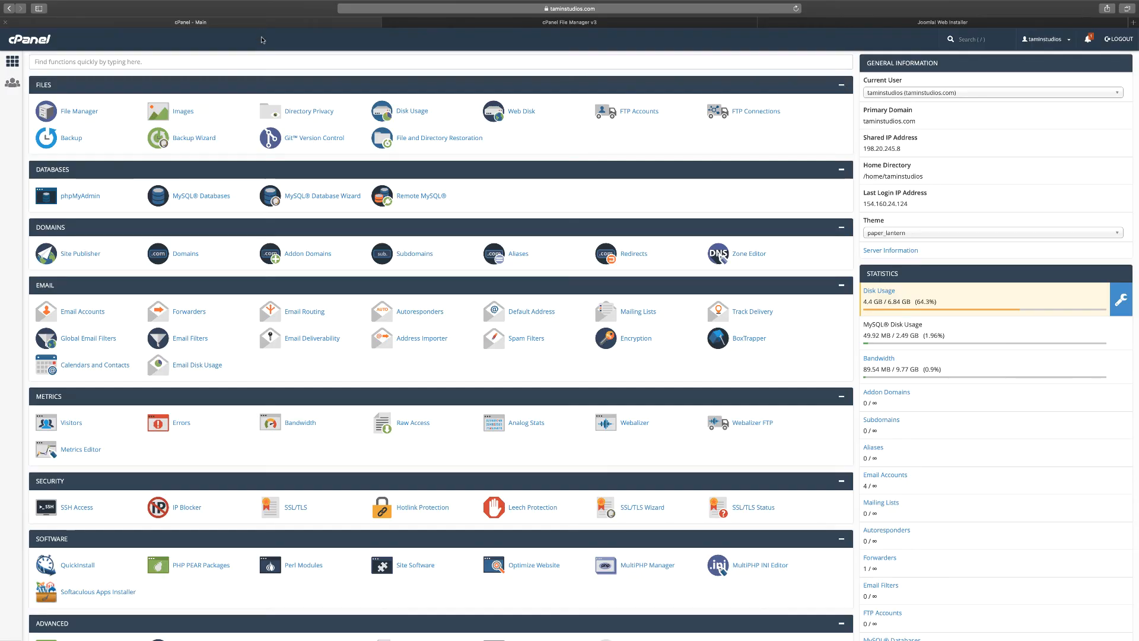
pyautogui.click(199, 196)
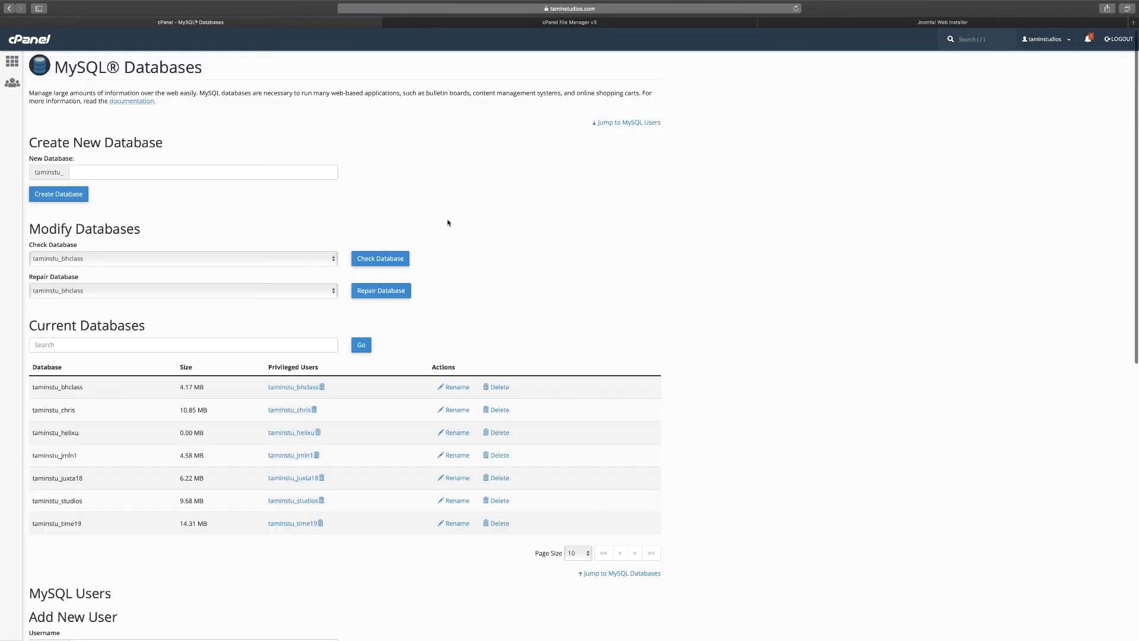
pyautogui.scroll(-1, 186, 410)
pyautogui.moveTo(81, 397); pyautogui.dragTo(35, 397)
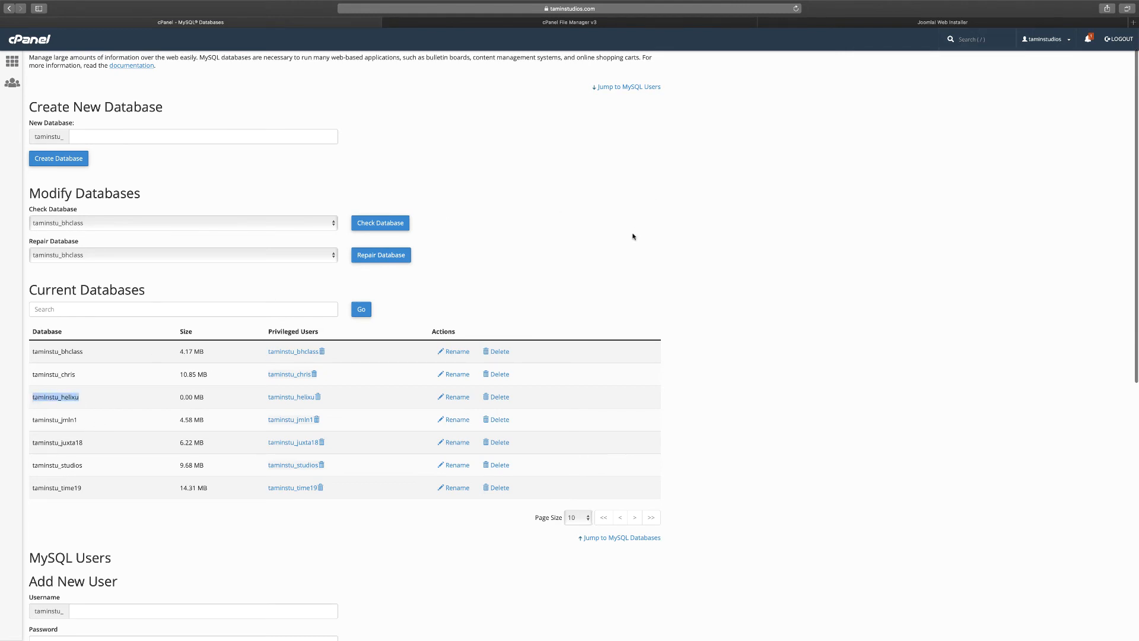
pyautogui.scroll(-8, 633, 236)
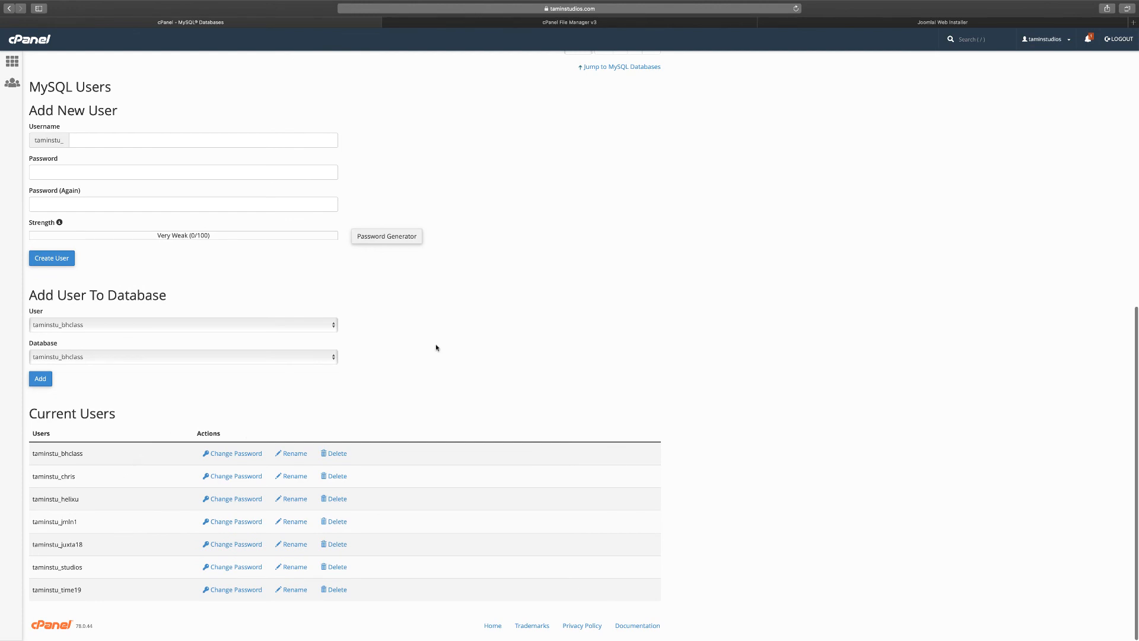
pyautogui.scroll(1, 438, 348)
# Switch back to the Joomla installer and enter taminstu_helixu as the database name.
pyautogui.click(935, 27)
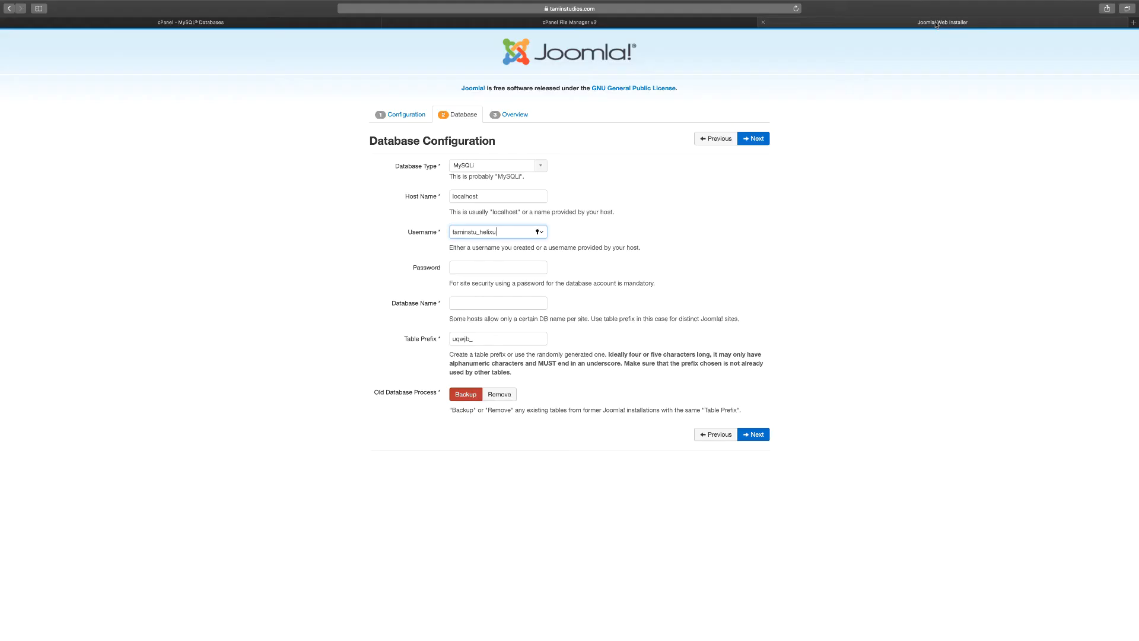
pyautogui.click(465, 302)
pyautogui.press('super+v')
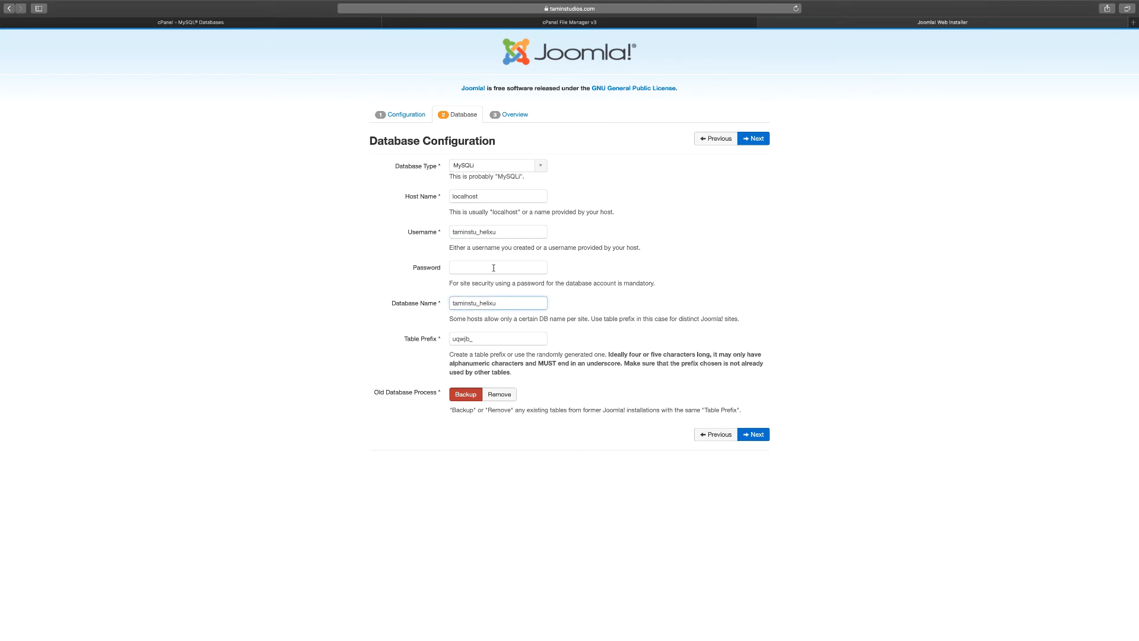
# Paste the database user's password into the database configuration and continue to the installation overview.
pyautogui.click(494, 267)
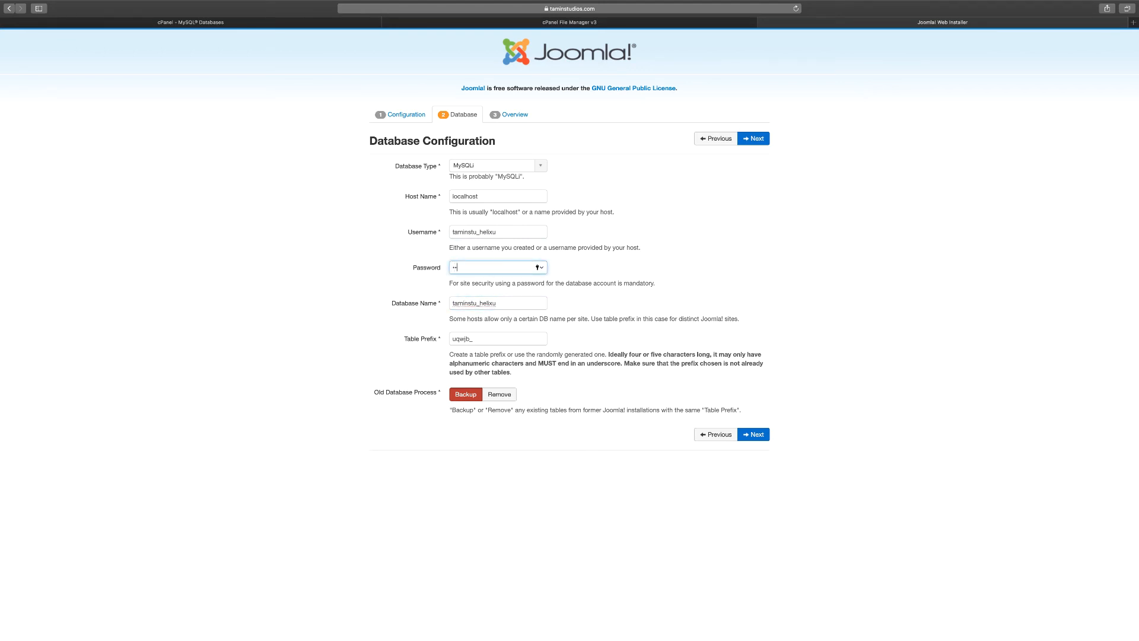
pyautogui.press('super+v')
pyautogui.click(756, 435)
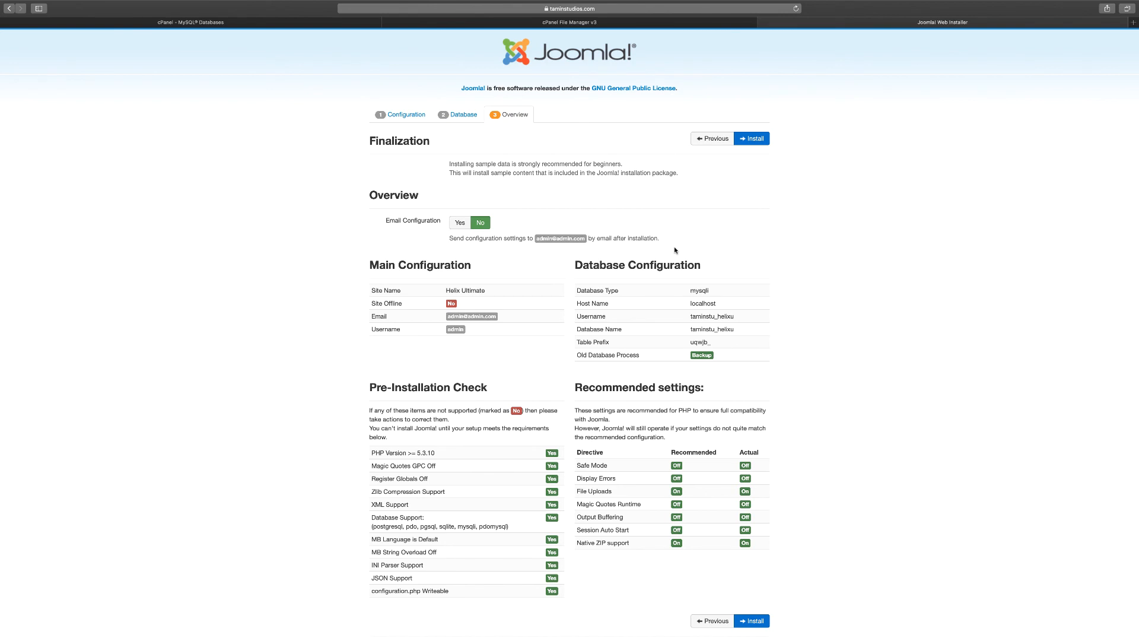
# Run the Joomla installation with the configured settings, and remove the "installation" folder once it completes.
pyautogui.scroll(-1, 673, 340)
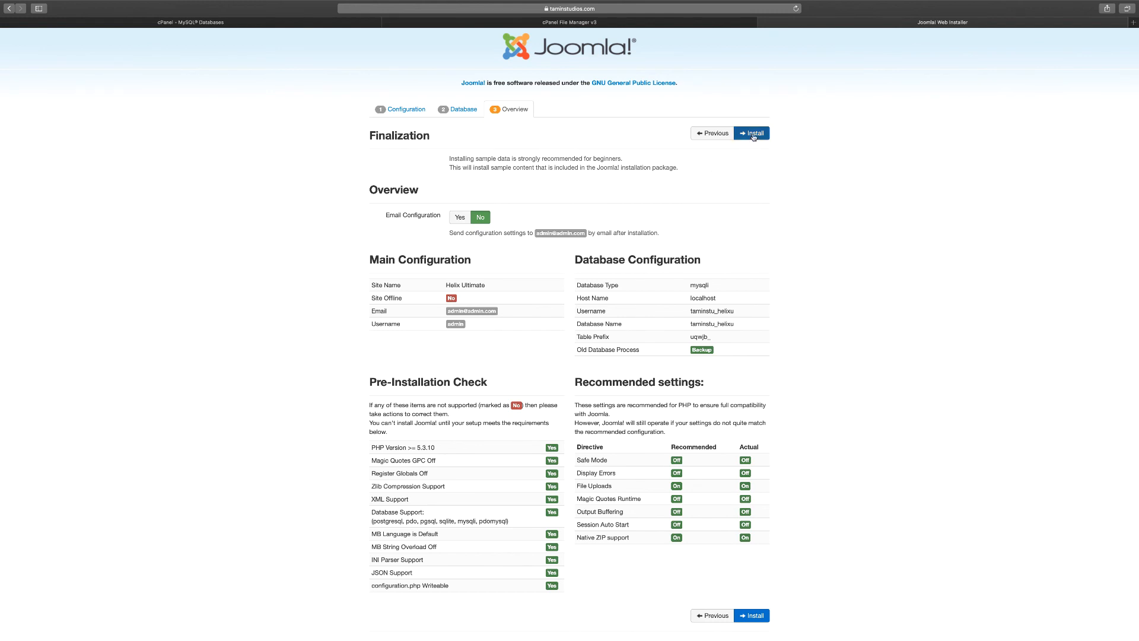
pyautogui.click(754, 133)
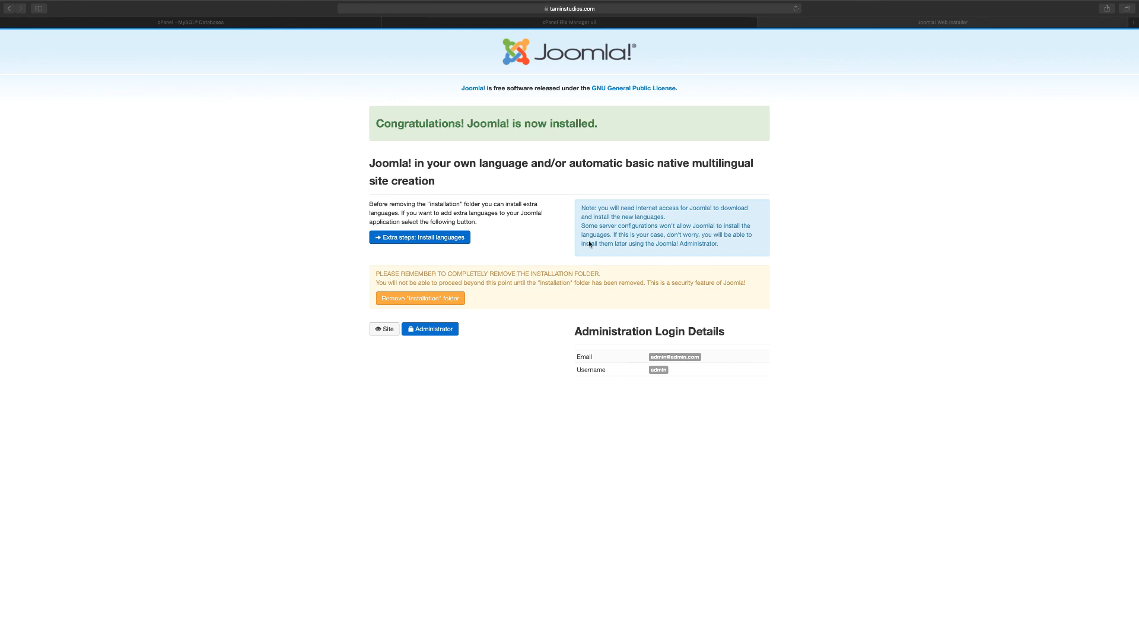
pyautogui.click(523, 249)
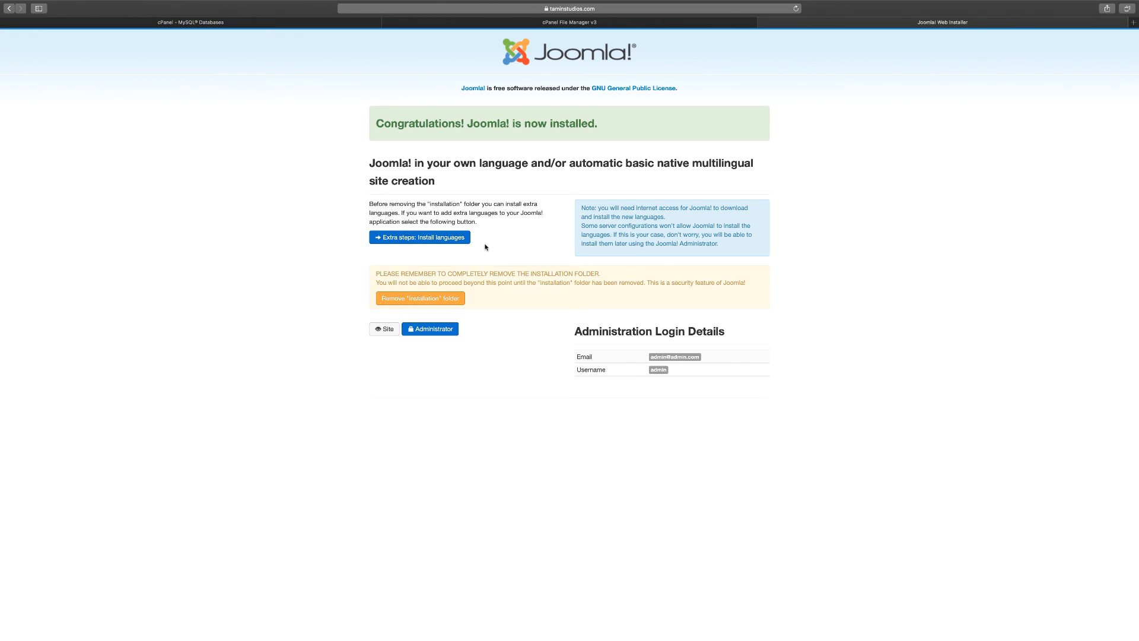
pyautogui.click(429, 302)
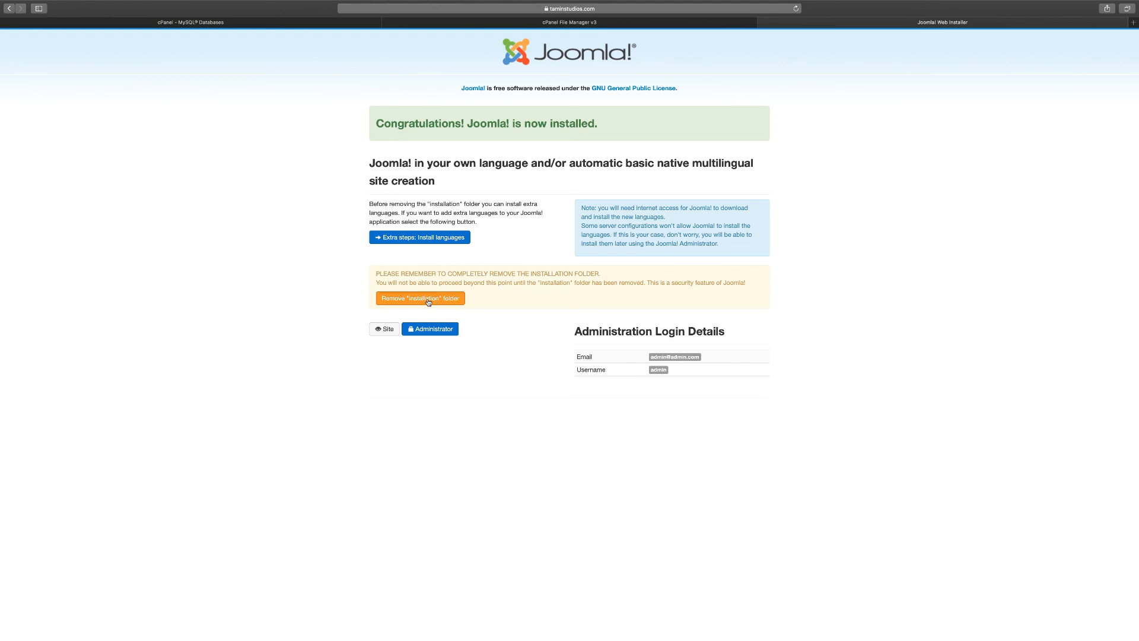